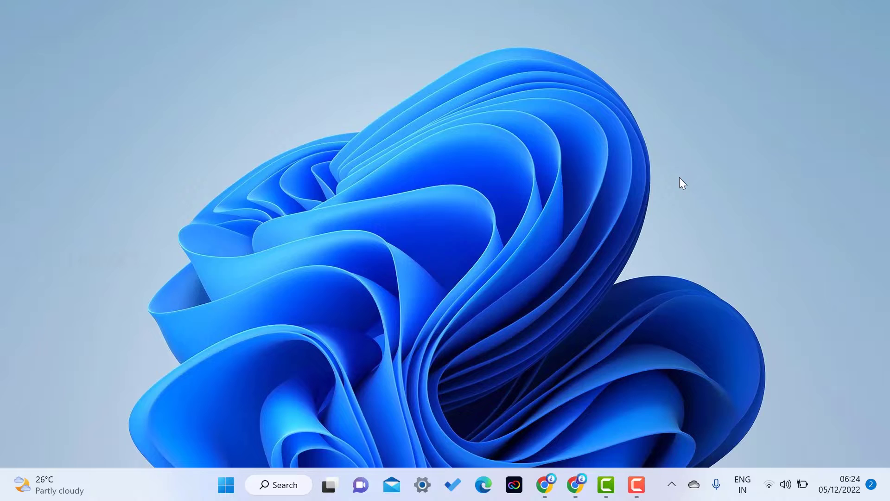
- Bring Chrome to the front and launch Google Docs from the Google apps grid
mouse_move(575, 485)
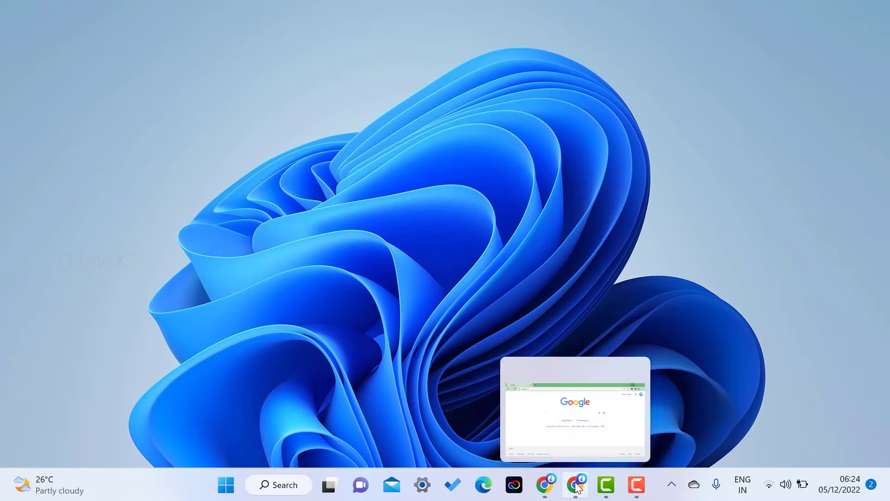
click(588, 387)
click(833, 71)
scroll(790, 296, down, 3)
scroll(791, 305, down, 3)
click(772, 275)
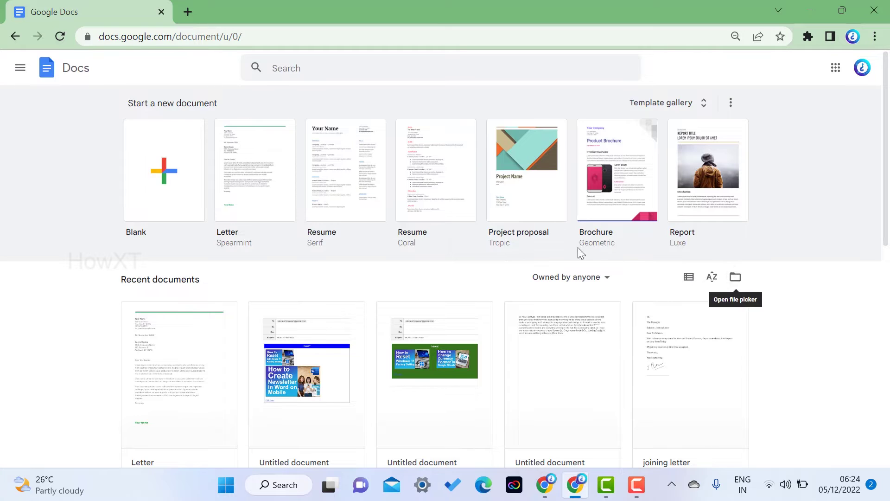
- Open the Letter document, reset zoom to 100%, and bring the 'Dear Ms. Reader' greeting into view
click(203, 322)
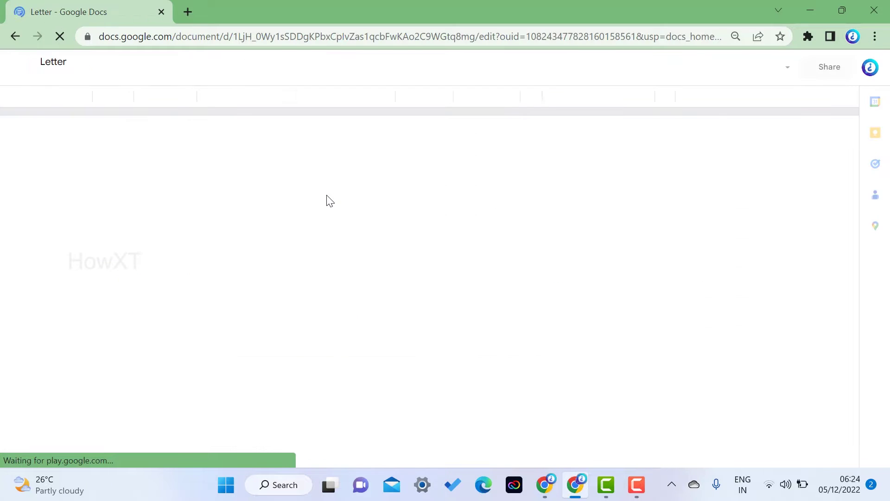
scroll(330, 207, down, 3)
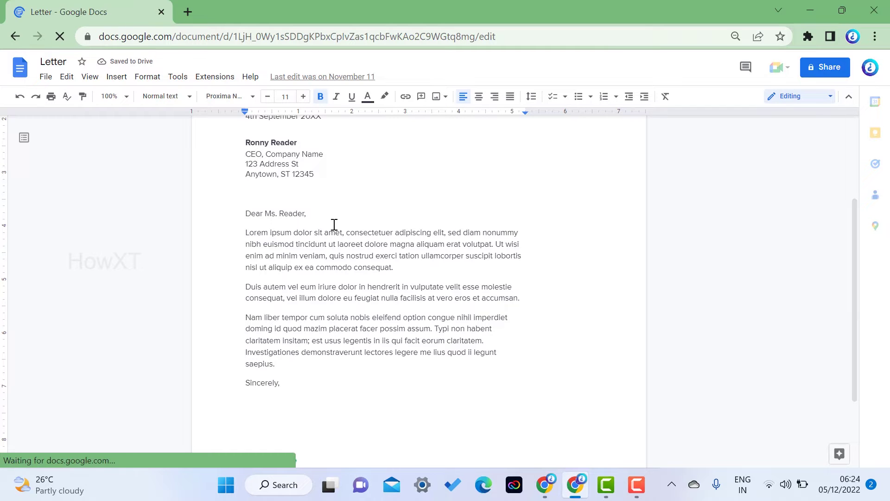
key(ctrl+plus)
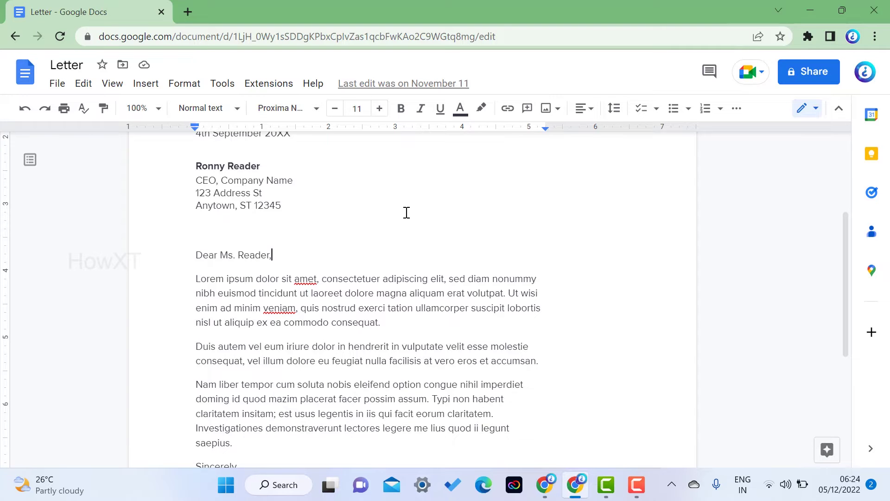
scroll(378, 205, up, 4)
scroll(244, 176, down, 6)
scroll(214, 226, up, 2)
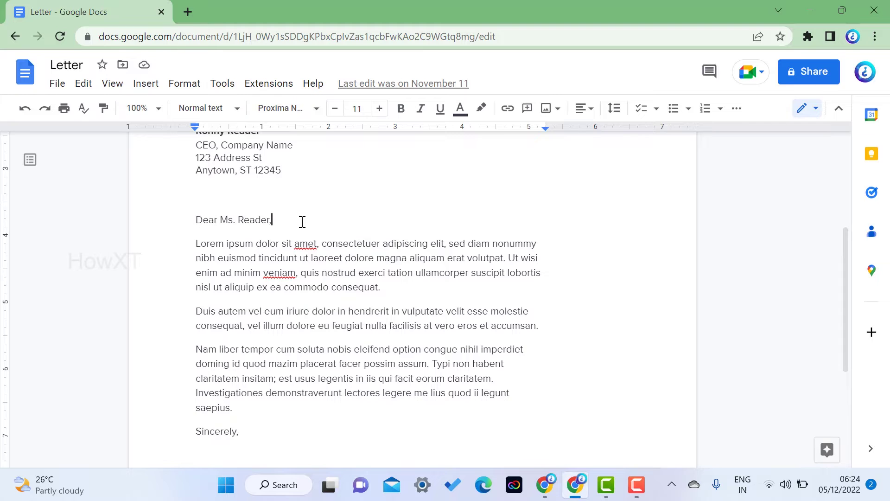
- Open the special characters picker with its category set to Emoticons
click(147, 84)
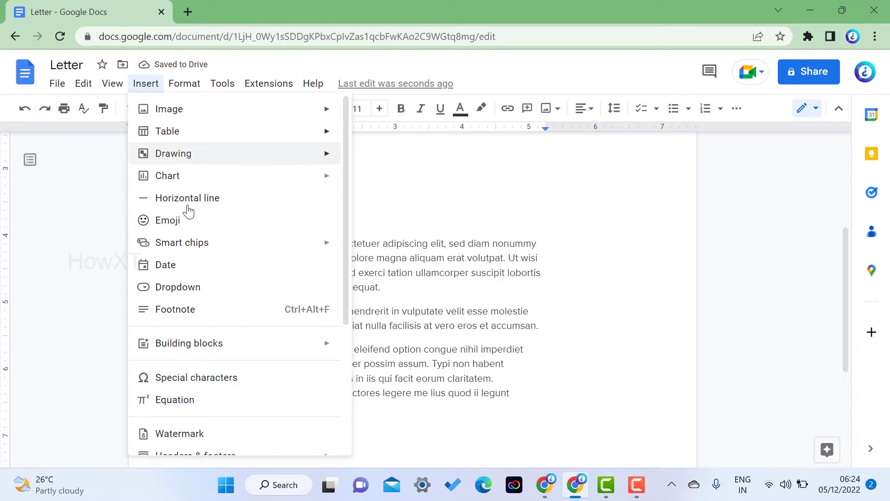
click(264, 384)
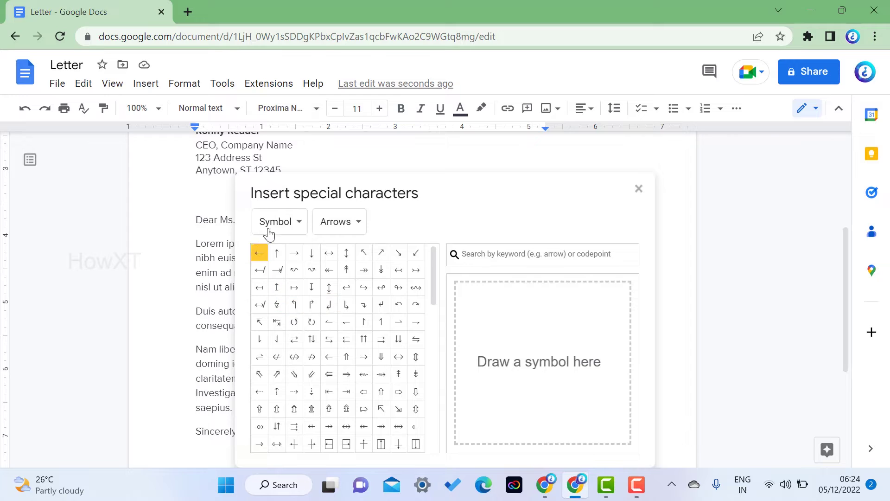
click(328, 222)
click(337, 226)
- Browse the Game Pieces, Currency and Control Pictures sets, then return to Emoticons
click(332, 231)
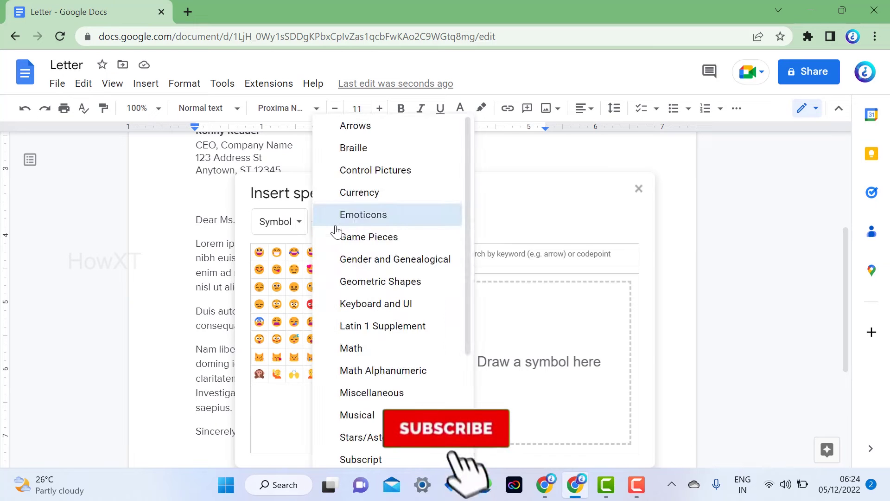
click(374, 245)
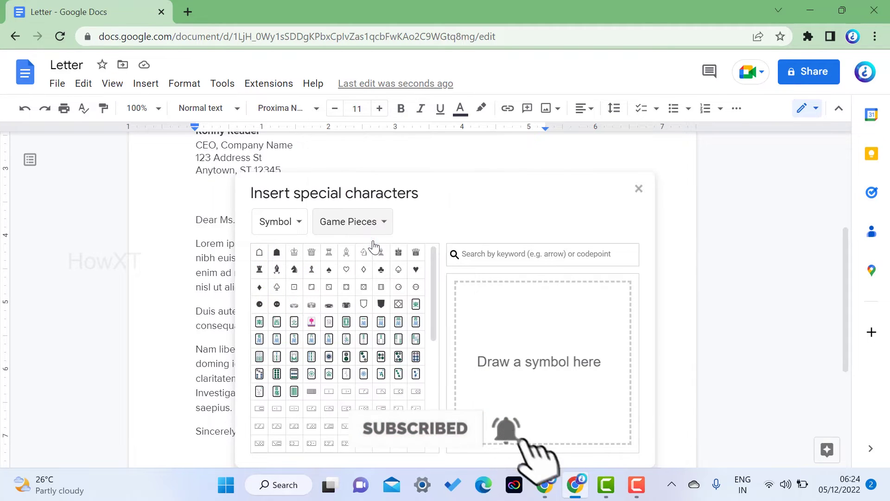
click(341, 226)
click(364, 198)
click(348, 226)
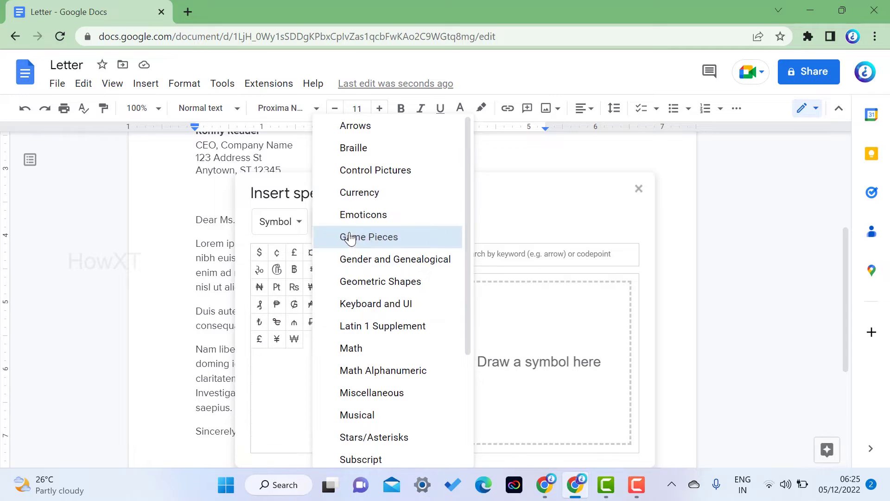
click(376, 171)
click(368, 227)
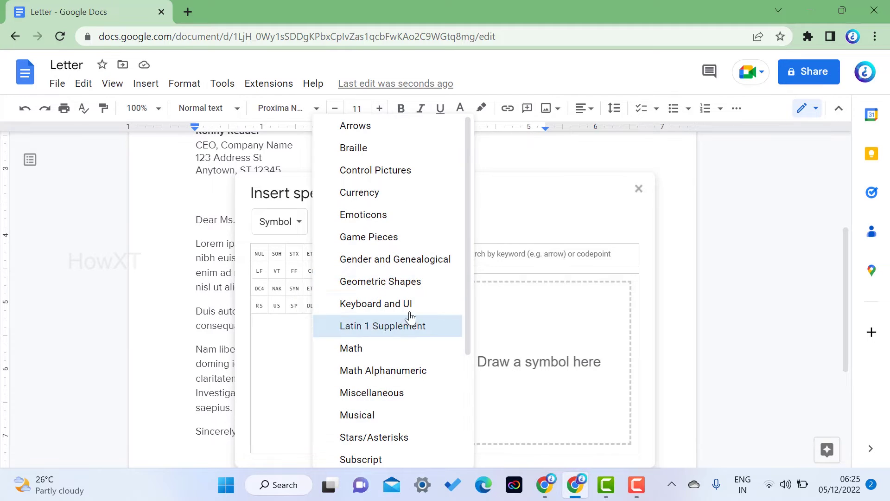
click(380, 215)
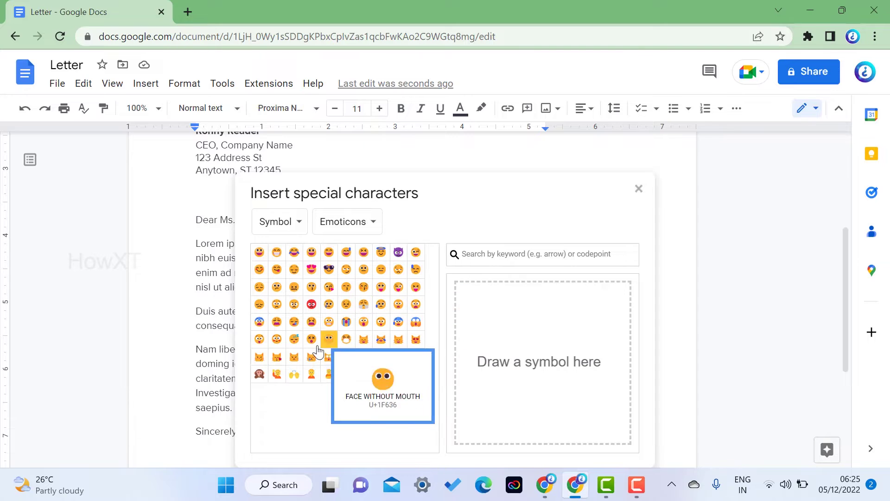
- Insert two raised-hands emoji after 'Dear Ms. Reader,' and close the picker
click(294, 374)
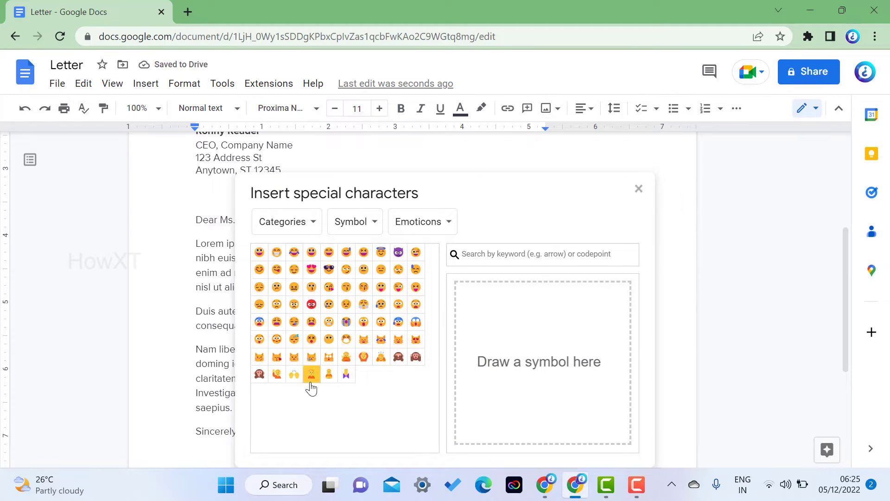
click(299, 373)
click(638, 188)
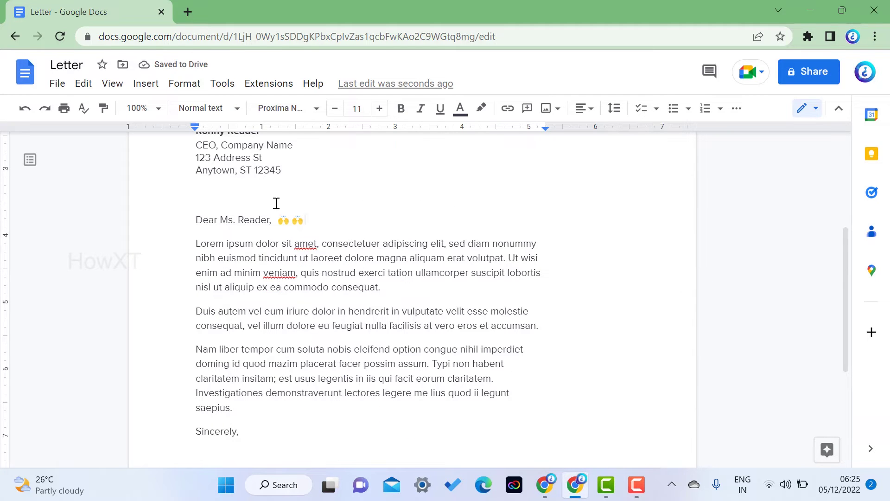
- Zoom the page to 150% and reopen the special characters picker
key(ctrl+plus)
key(ctrl+plus)
key(ctrl+plus)
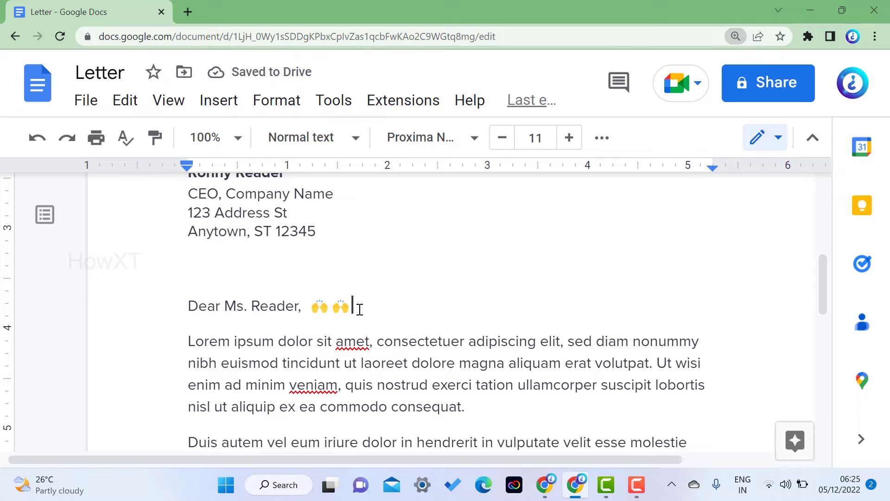
scroll(507, 208, down, 5)
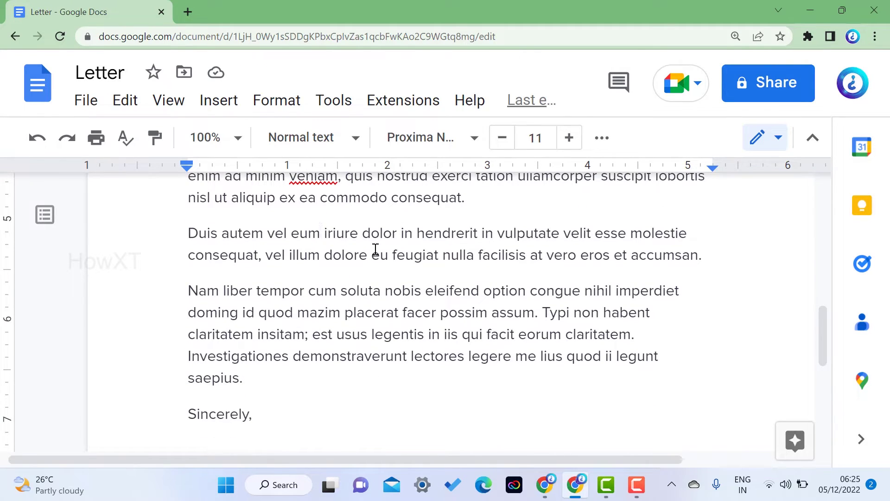
click(218, 99)
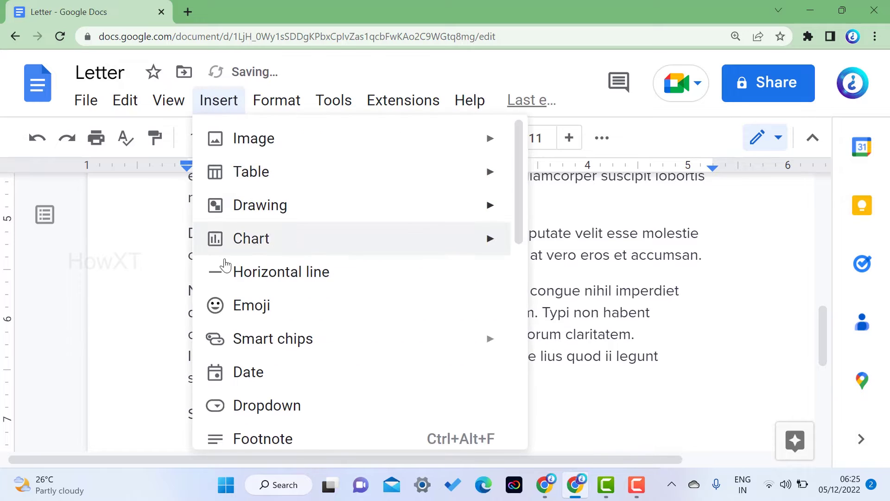
scroll(285, 366, down, 5)
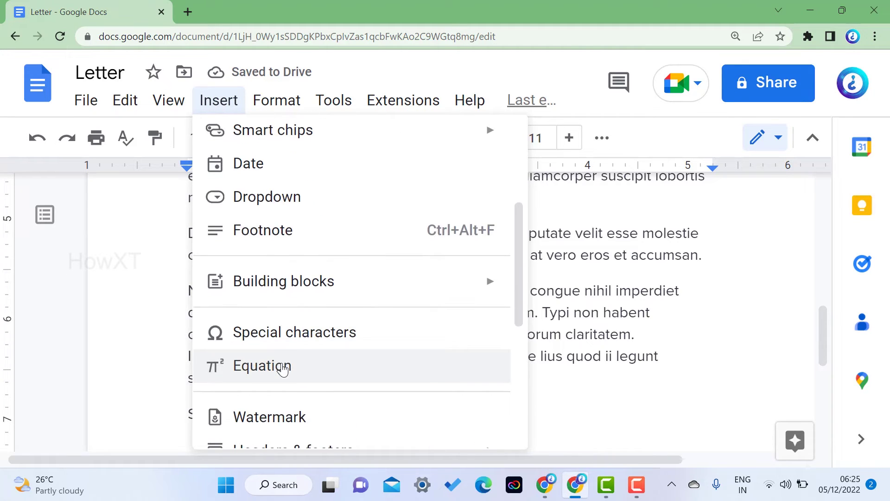
click(294, 334)
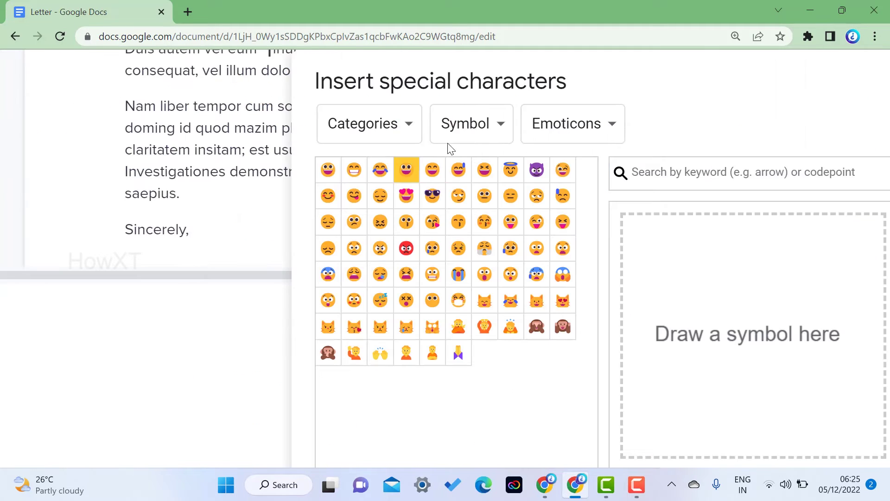
- Browse Game Pieces, then Number, Latin, and finally Format & Whitespace characters
click(583, 130)
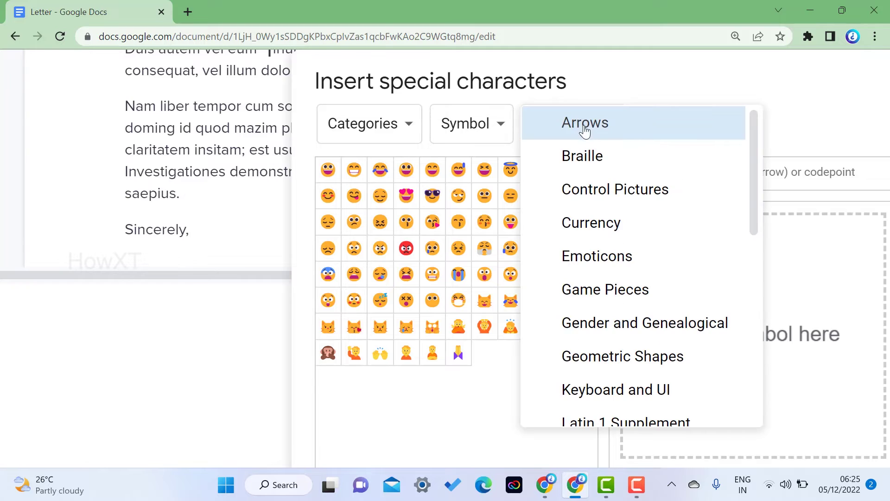
click(583, 295)
click(464, 134)
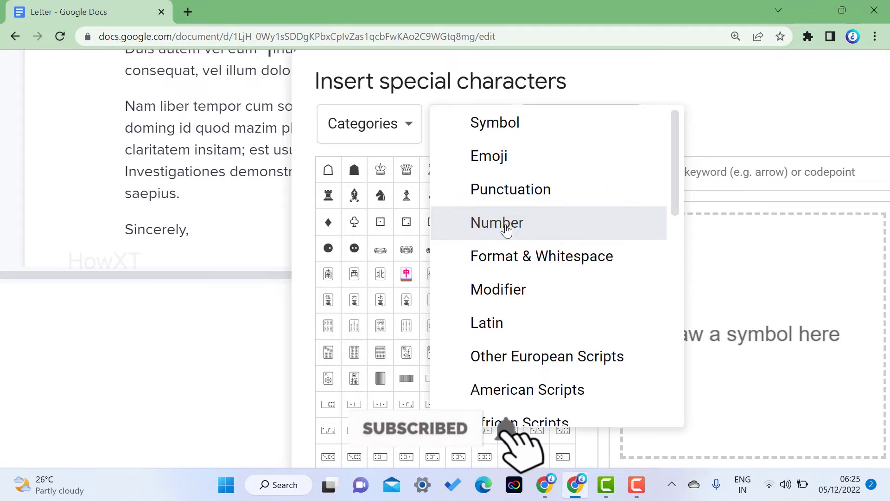
click(512, 232)
click(466, 125)
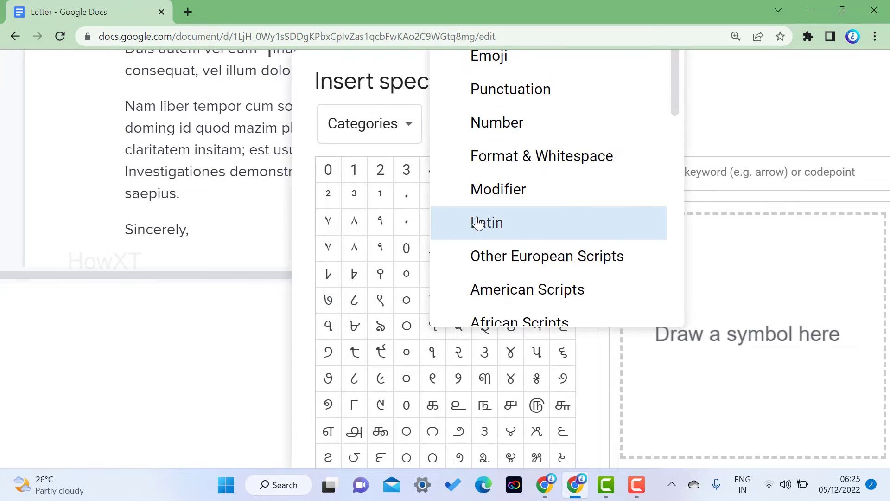
click(478, 223)
click(459, 124)
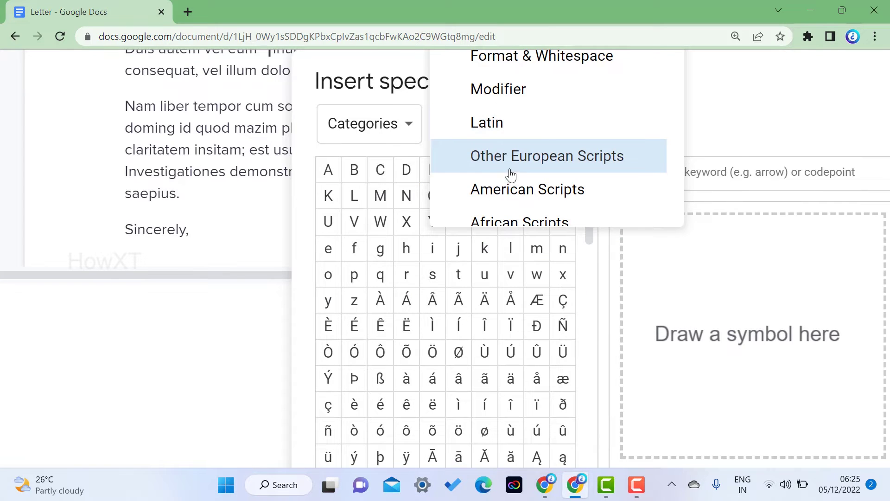
click(547, 63)
click(463, 135)
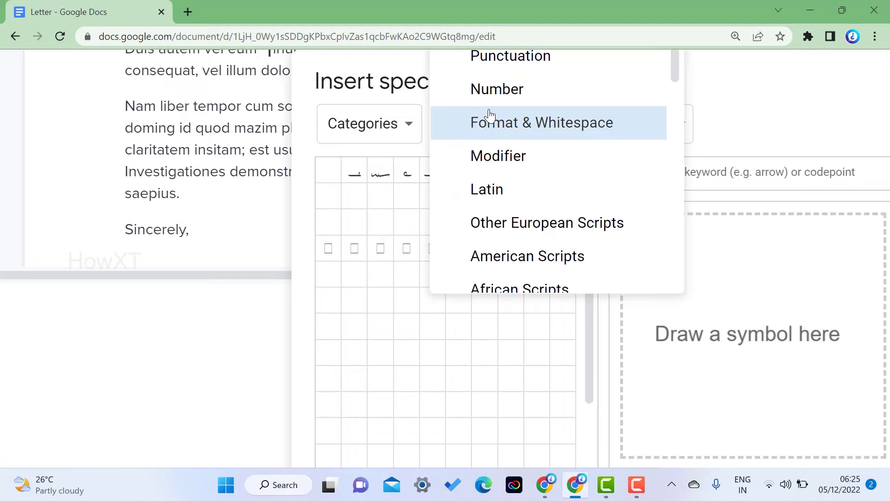
click(587, 65)
click(586, 139)
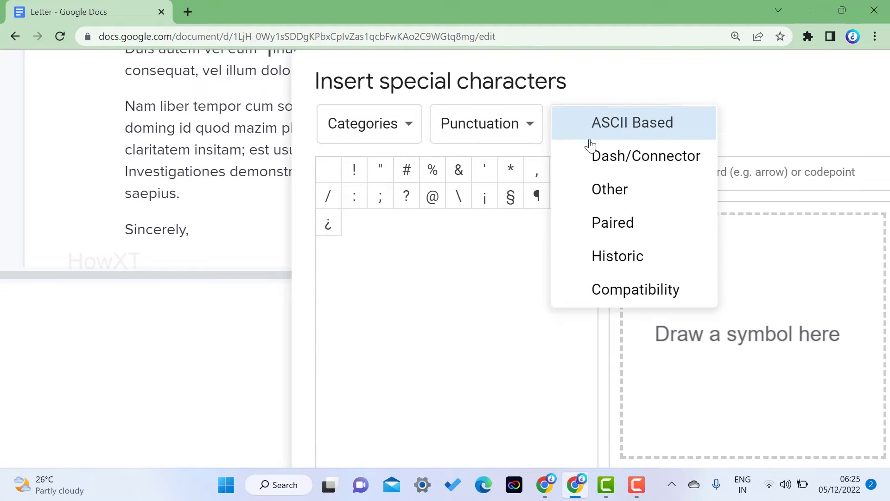
click(603, 166)
click(515, 136)
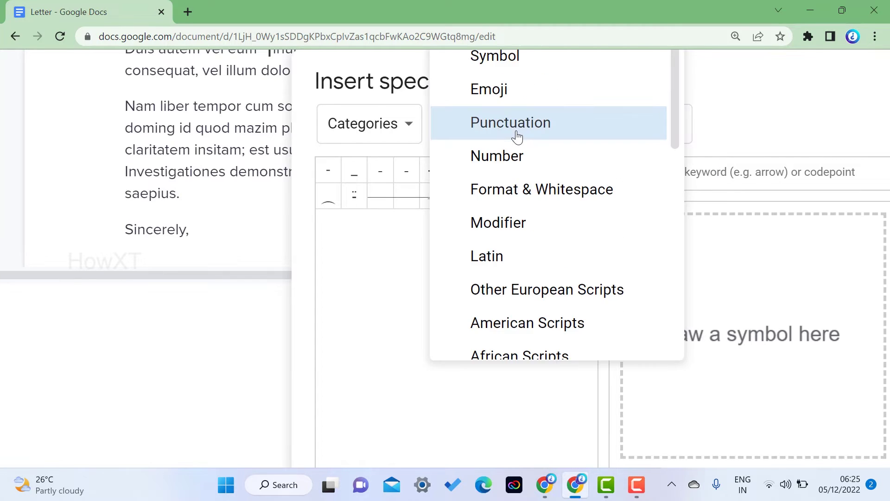
drag(674, 115, 661, 6)
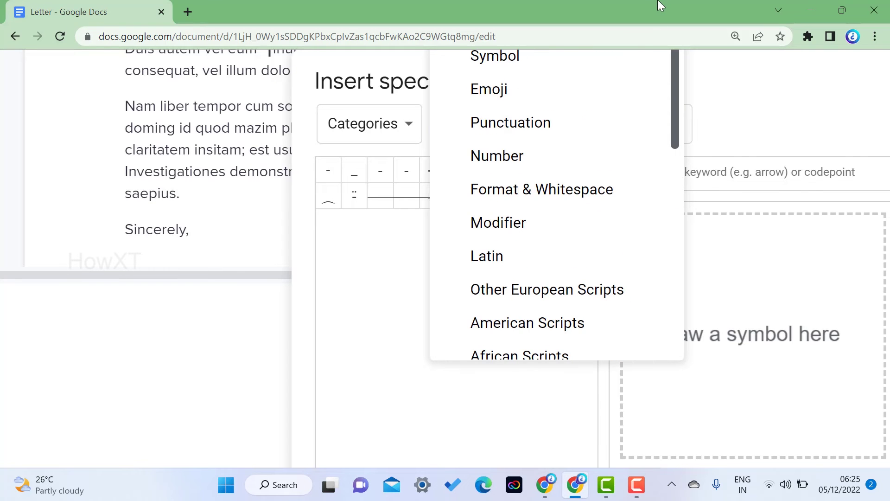
click(512, 190)
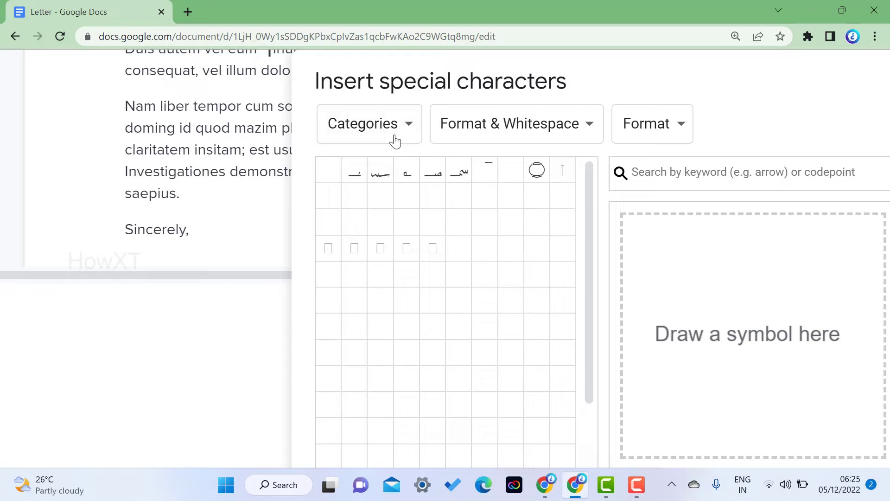
click(395, 135)
click(399, 158)
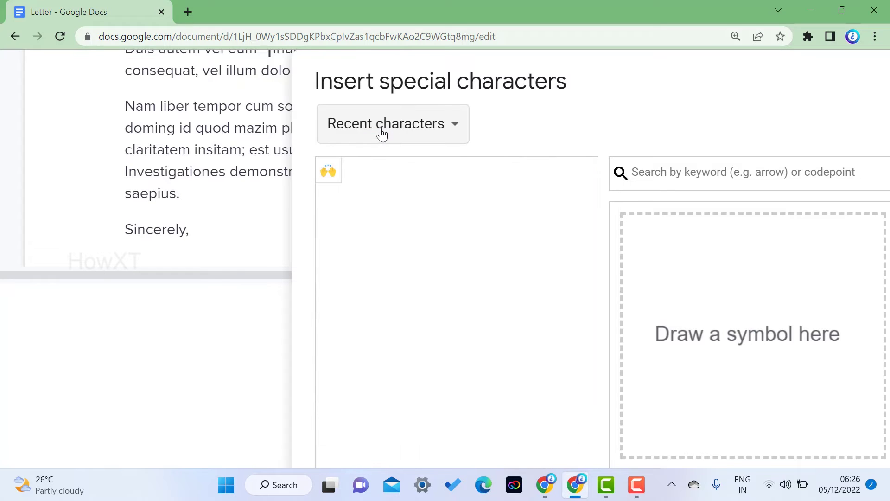
click(408, 138)
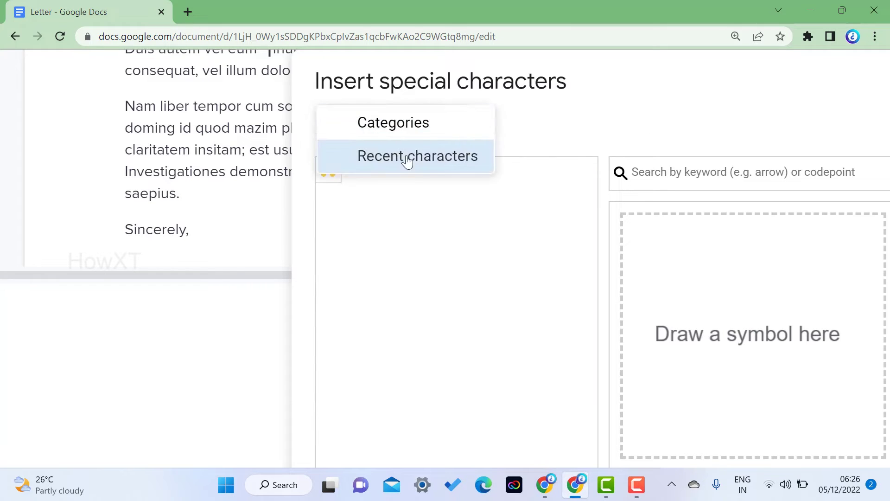
click(399, 133)
mouse_move(492, 224)
key(ctrl+minus)
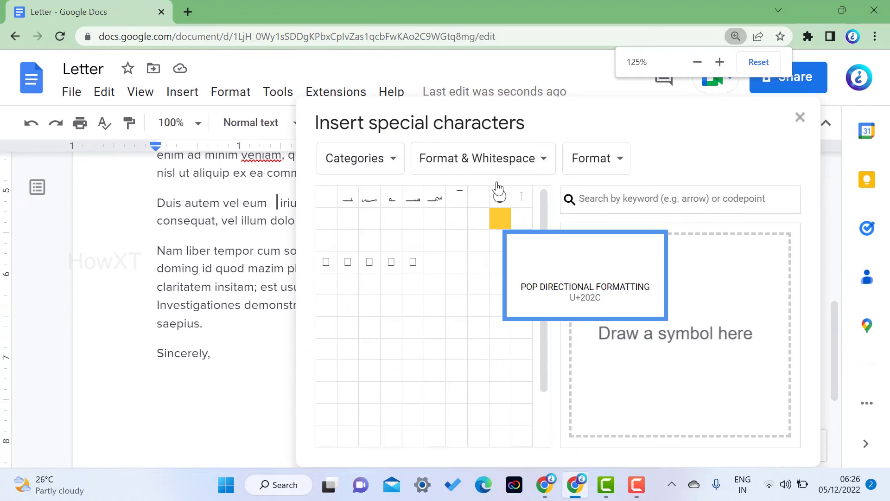
click(493, 156)
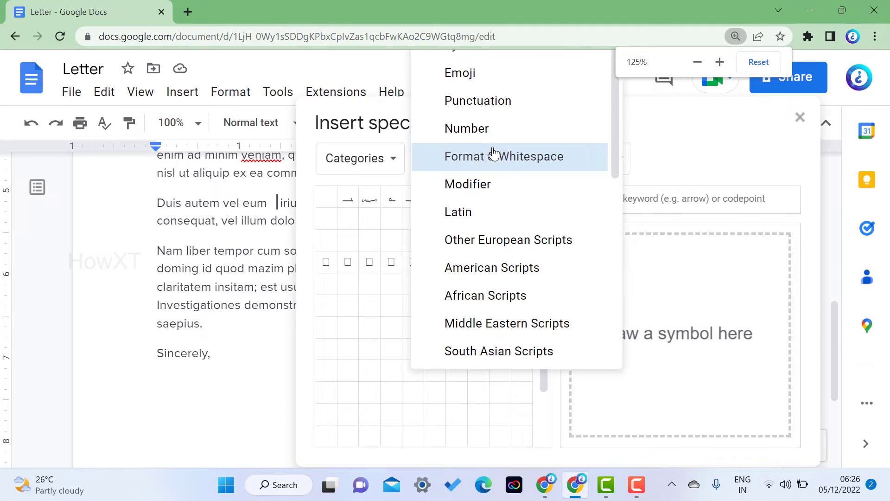
- Show the Emoji set's Animals, Plants and Food characters
click(524, 78)
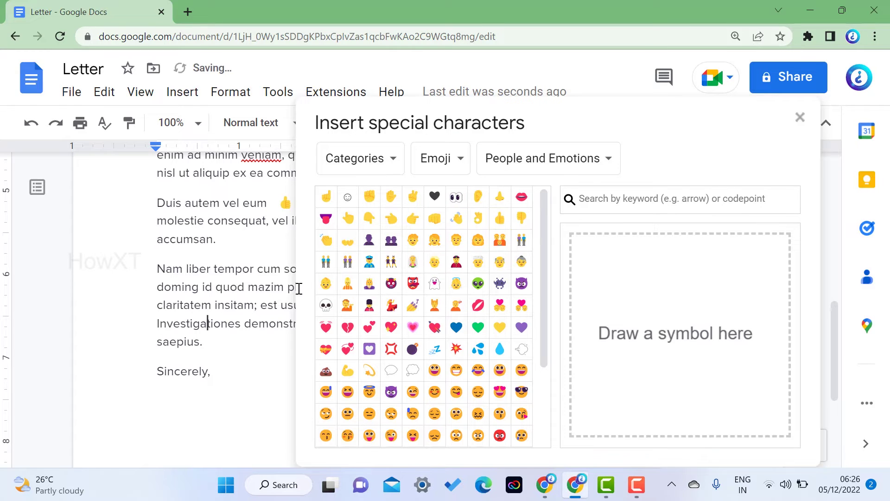
click(535, 171)
click(533, 183)
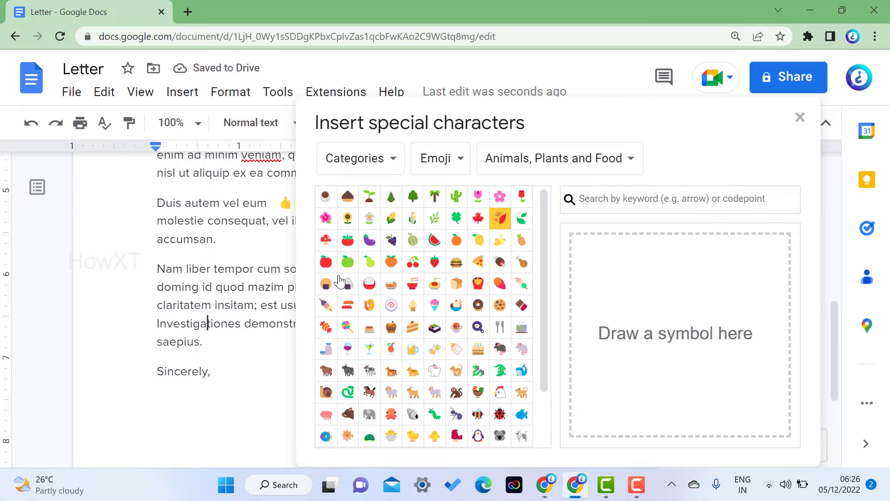
- Insert a steaming bowl and a candy inside 'Investigationes', then place the cursor inside 'cum'
click(413, 284)
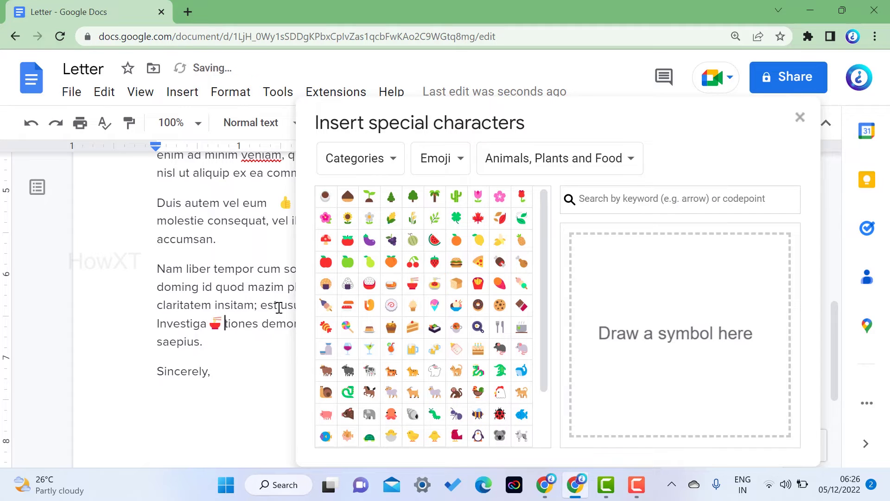
click(348, 327)
click(264, 270)
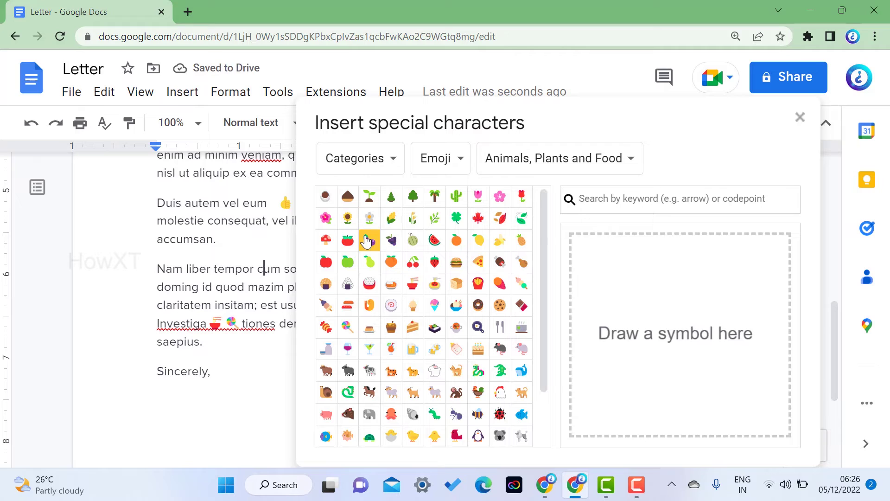
click(661, 293)
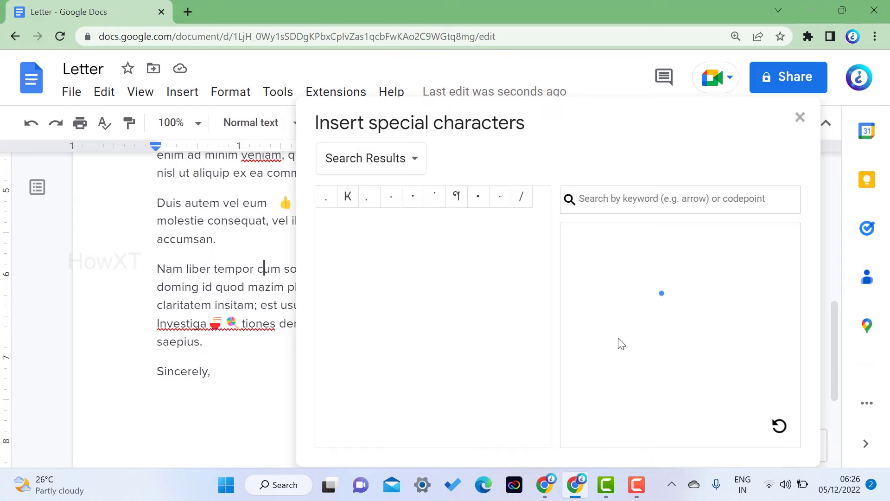
- Sketch symbols to insert a victory hand and a pointing hand into 'cum'
mouse_move(640, 342)
mouse_down()
mouse_move(652, 278)
mouse_move(729, 357)
mouse_move(657, 372)
mouse_up()
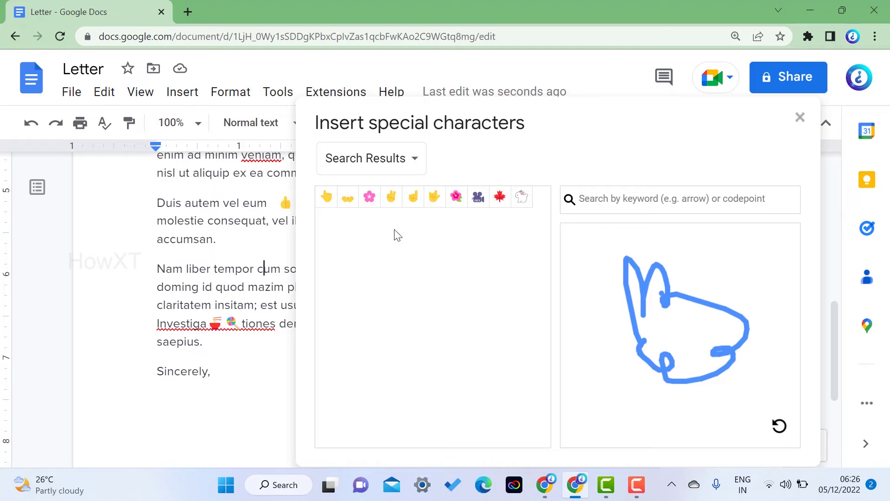
click(396, 204)
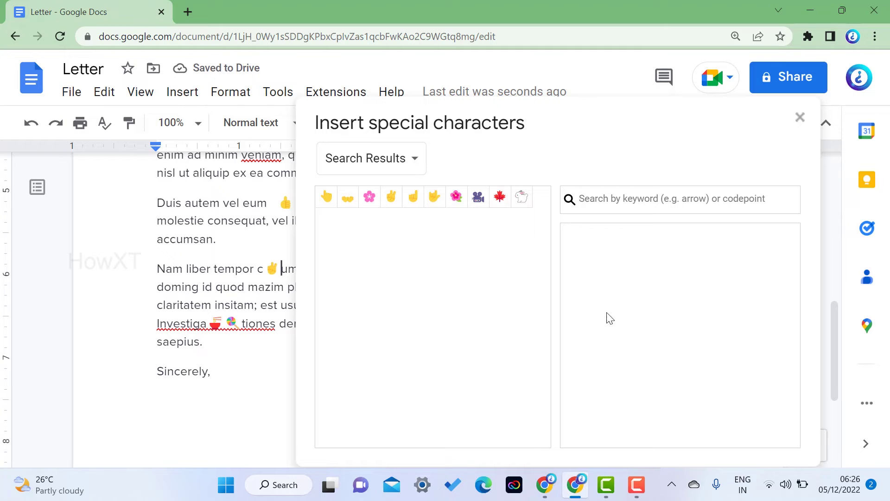
mouse_move(620, 315)
mouse_down()
mouse_move(680, 309)
mouse_move(594, 371)
mouse_move(612, 323)
mouse_up()
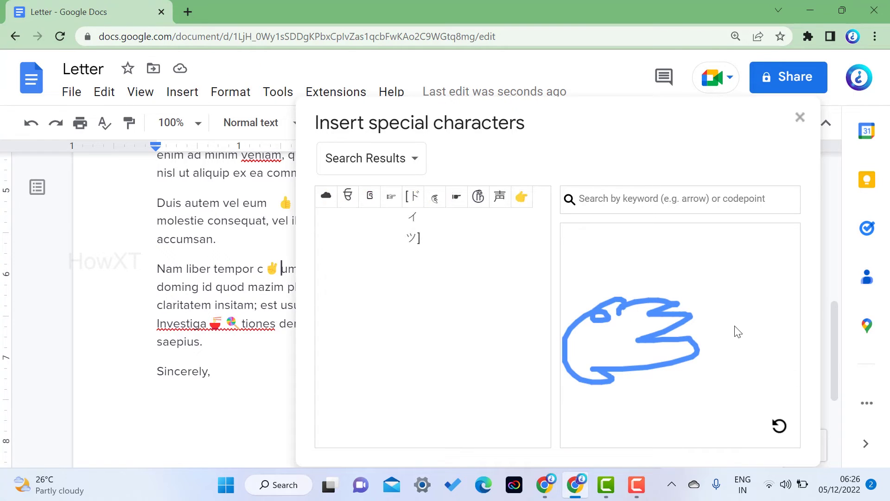
click(522, 197)
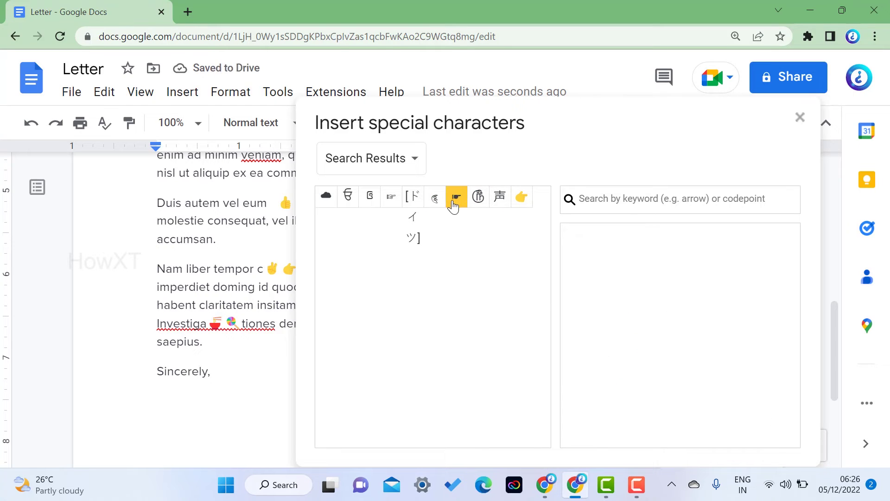
- Sketch-search and insert a cloud, another result, and a pink flower, then close the picker
drag(634, 339, 619, 299)
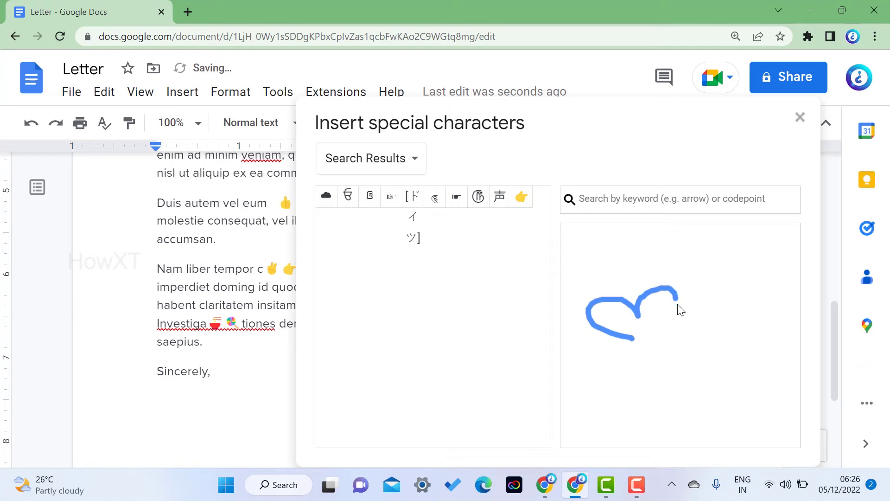
mouse_move(740, 289)
mouse_down()
mouse_move(760, 341)
mouse_move(640, 411)
mouse_up()
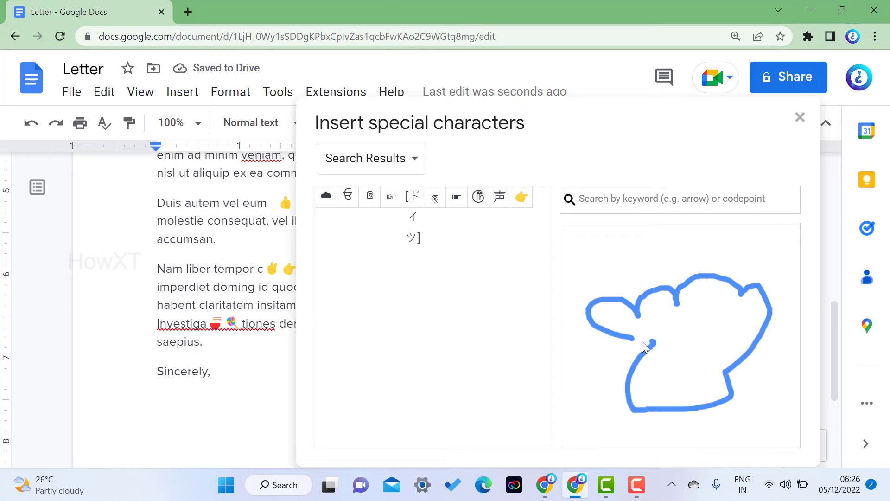
click(326, 198)
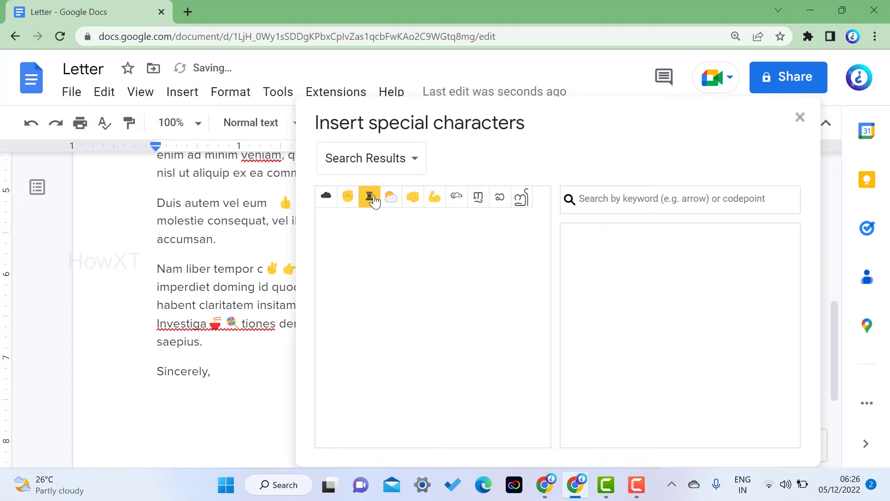
click(391, 198)
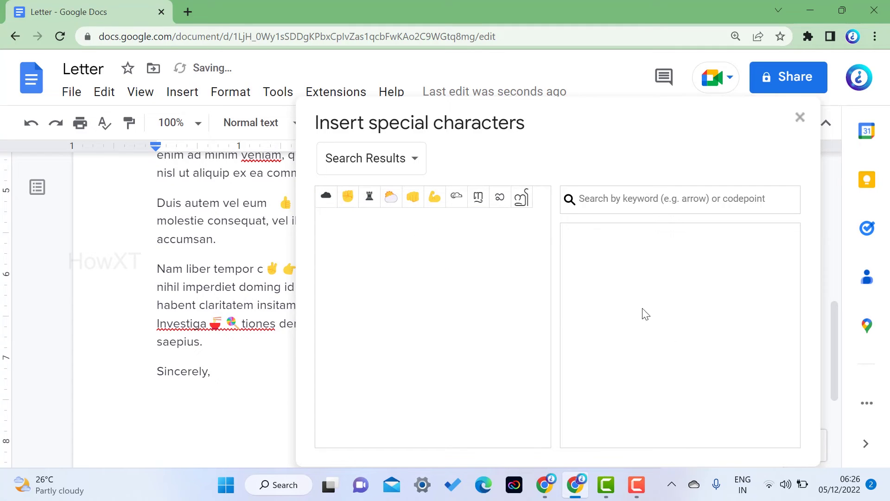
mouse_move(619, 299)
mouse_down()
mouse_move(713, 371)
mouse_move(570, 371)
mouse_move(642, 345)
mouse_up()
click(478, 196)
click(799, 117)
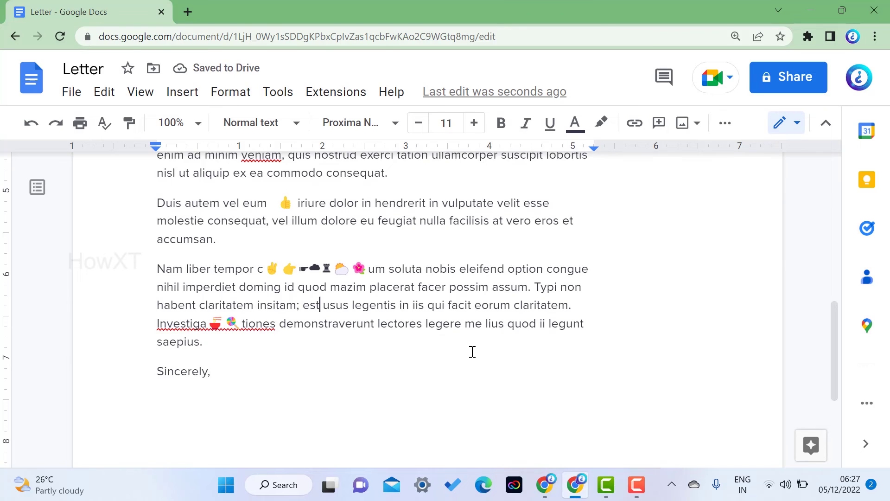
- Reopen the special characters picker, switch to Categories > Symbol, and scroll through the Arrows
scroll(472, 352, up, 5)
scroll(473, 352, down, 4)
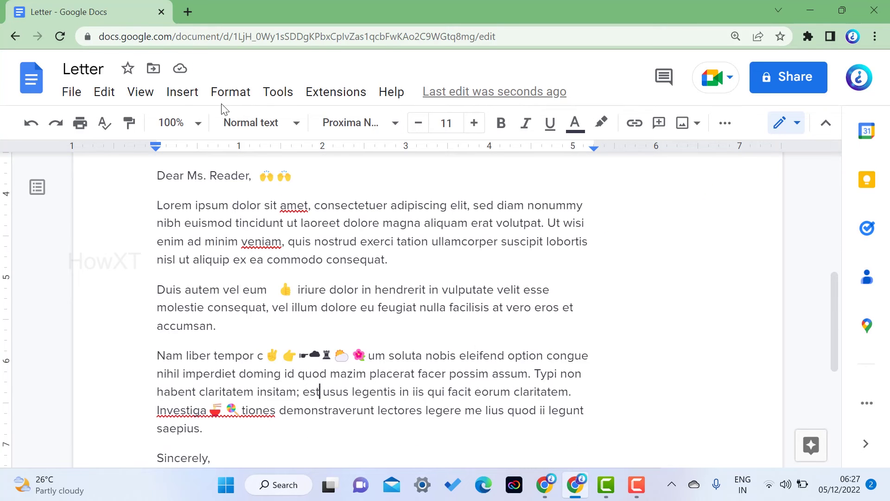
click(183, 92)
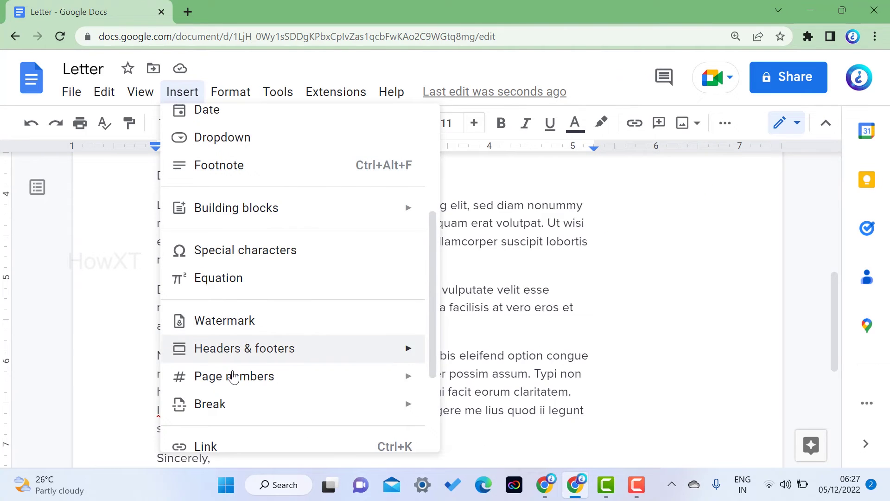
click(236, 252)
click(357, 167)
click(384, 159)
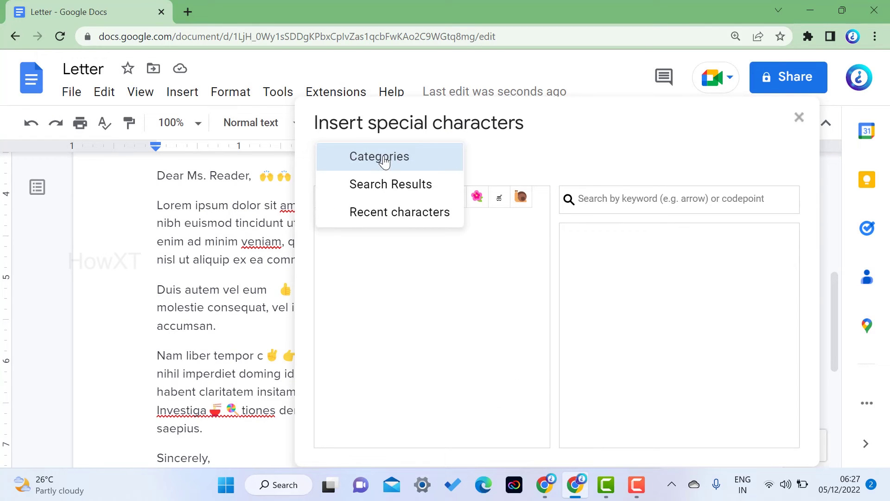
click(378, 166)
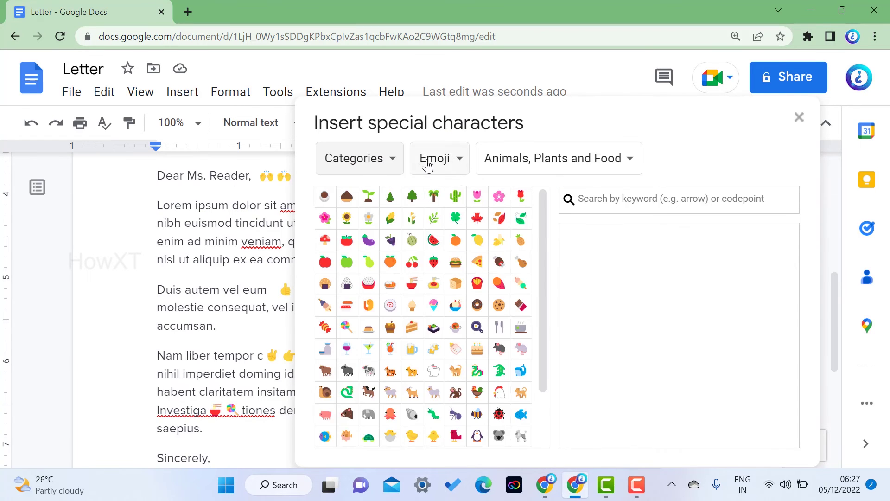
click(442, 165)
click(481, 135)
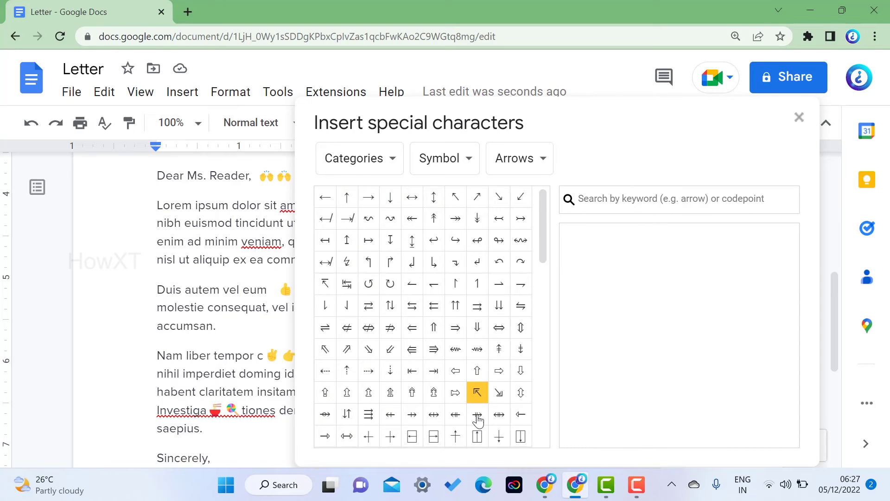
scroll(478, 434, down, 4)
scroll(483, 394, down, 5)
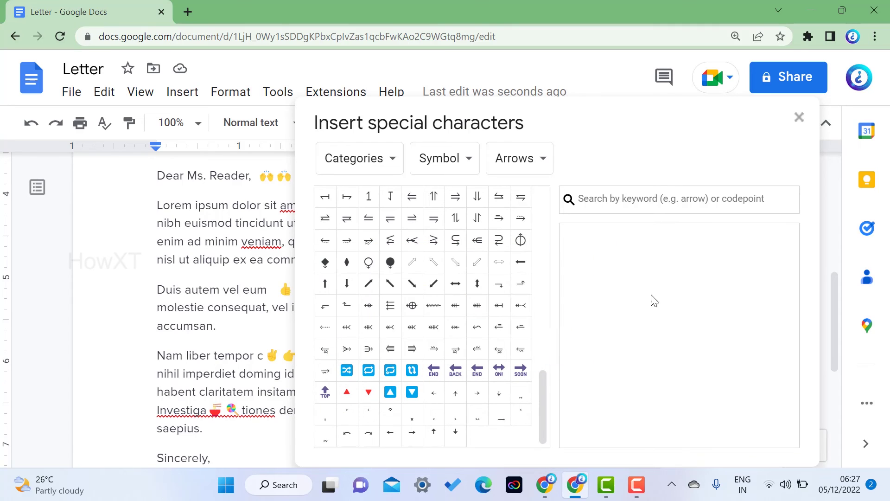
- Draw a circled R, insert the ® sign after 'est', and close the picker
mouse_move(640, 312)
mouse_down()
mouse_move(648, 296)
mouse_move(667, 311)
mouse_up()
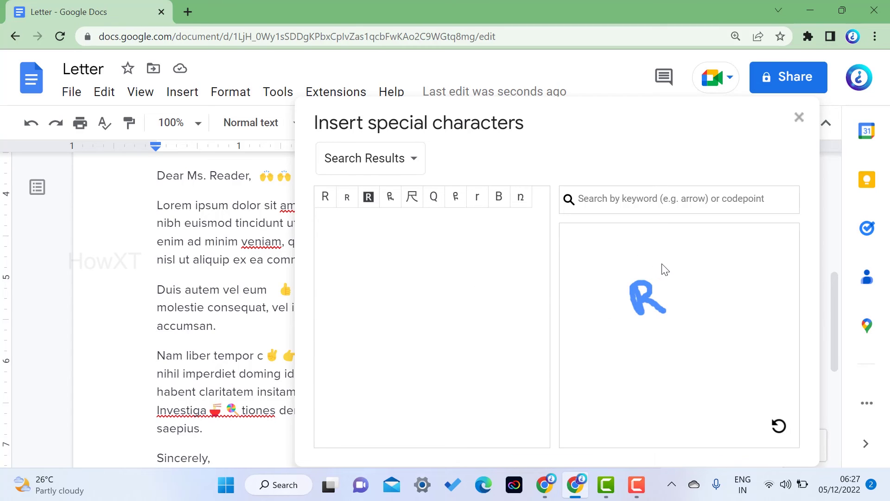
mouse_move(620, 288)
mouse_down()
mouse_move(655, 342)
mouse_move(676, 288)
mouse_up()
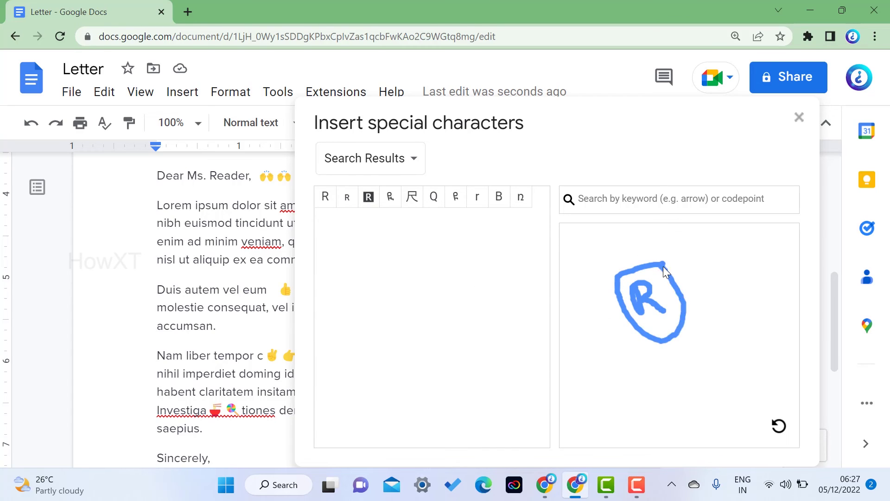
click(316, 213)
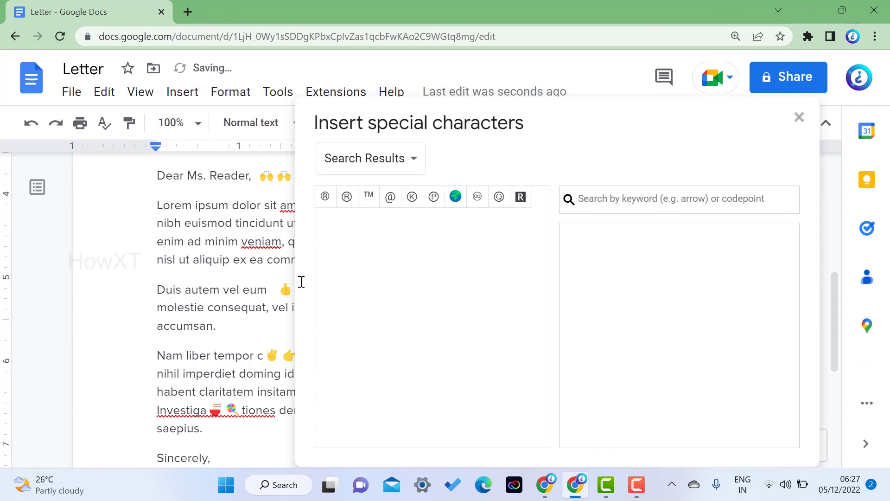
click(799, 117)
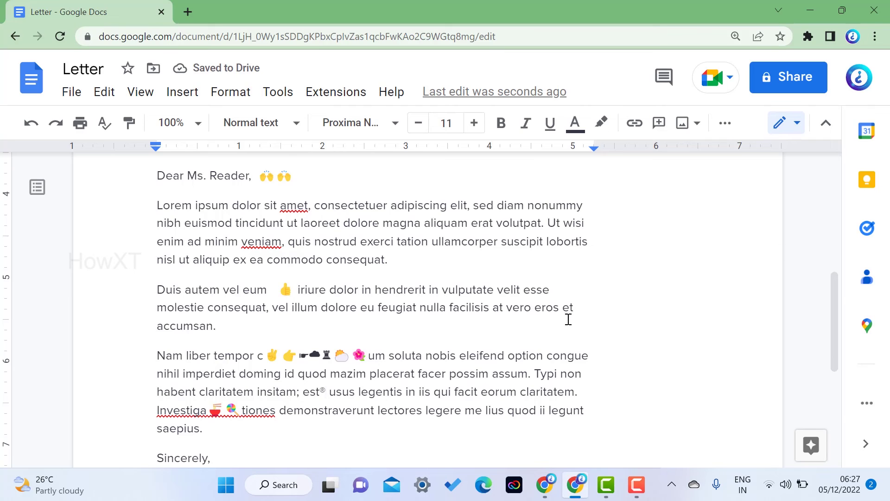
key(ctrl+plus)
key(ctrl+plus)
key(ctrl+plus)
key(ctrl+plus)
key(ctrl+plus)
key(ctrl+plus)
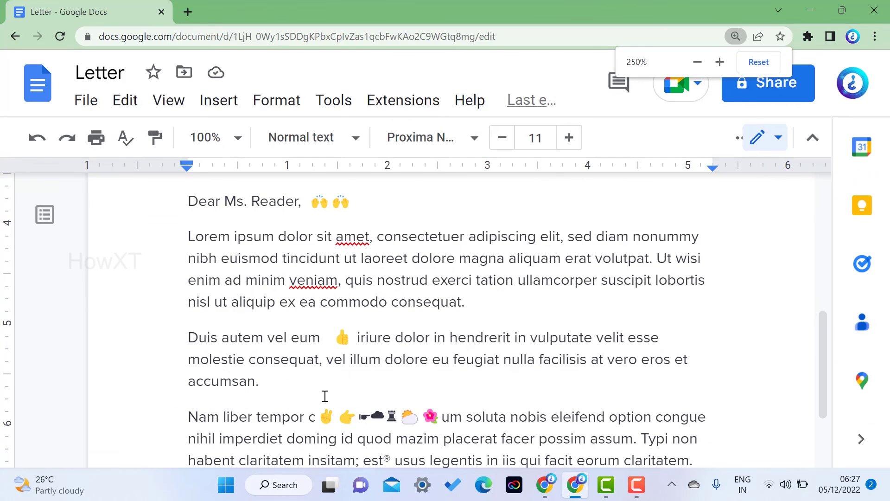
scroll(509, 346, up, 3)
scroll(519, 346, down, 3)
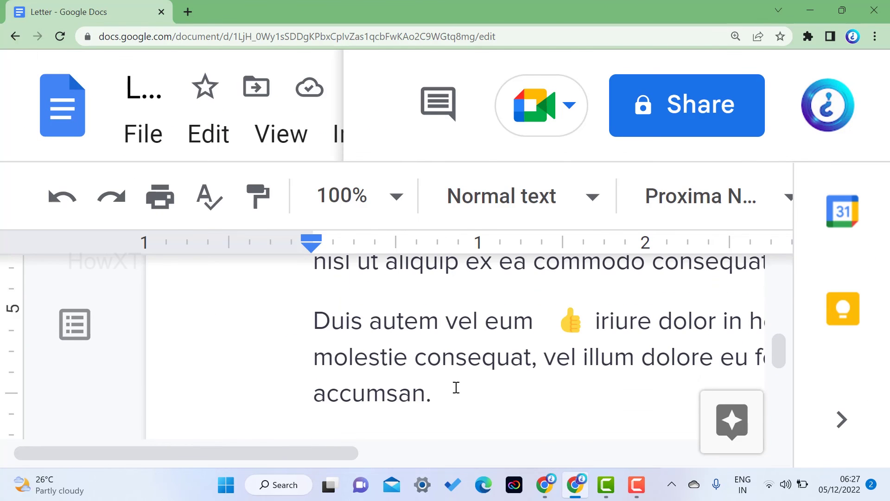
drag(343, 453, 457, 466)
scroll(527, 375, up, 4)
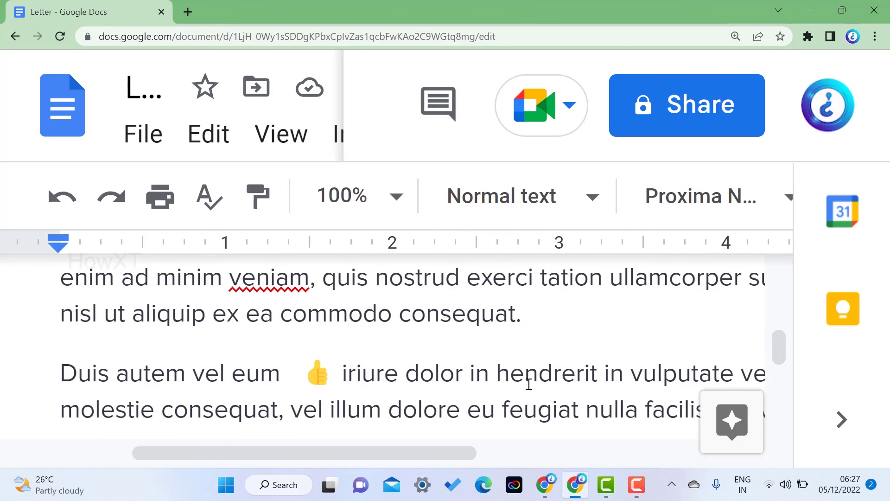
scroll(529, 384, down, 1)
scroll(528, 384, down, 5)
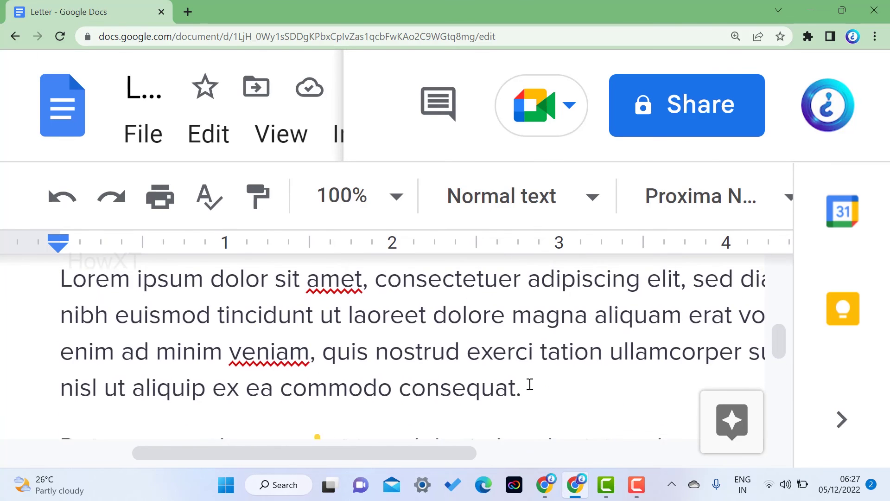
scroll(530, 384, up, 1)
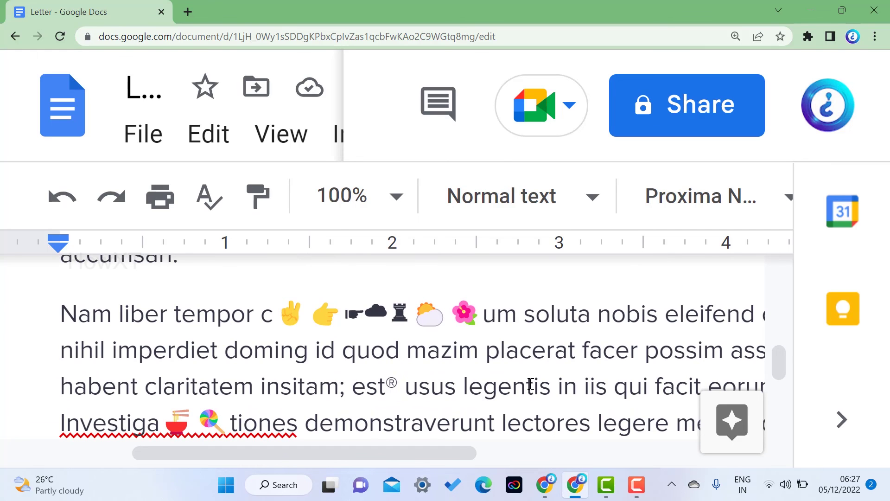
key(ctrl+minus)
key(ctrl+minus)
key(ctrl+minus)
key(ctrl+minus)
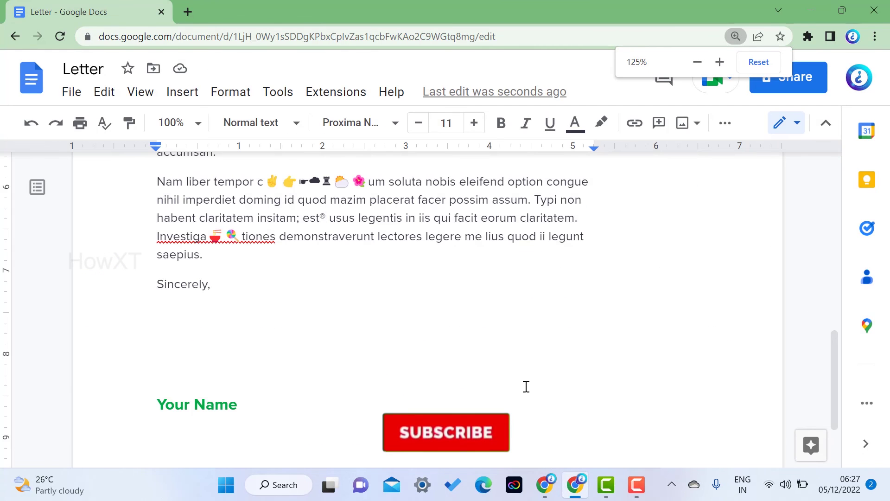
scroll(526, 386, up, 5)
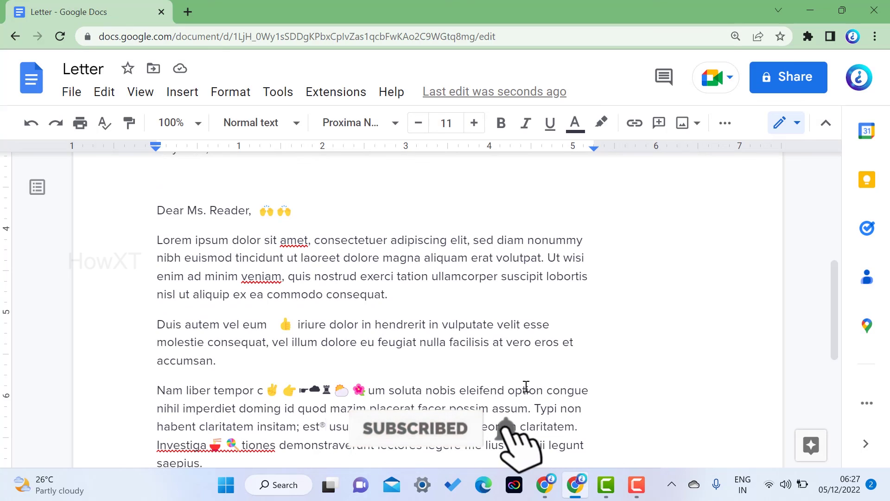